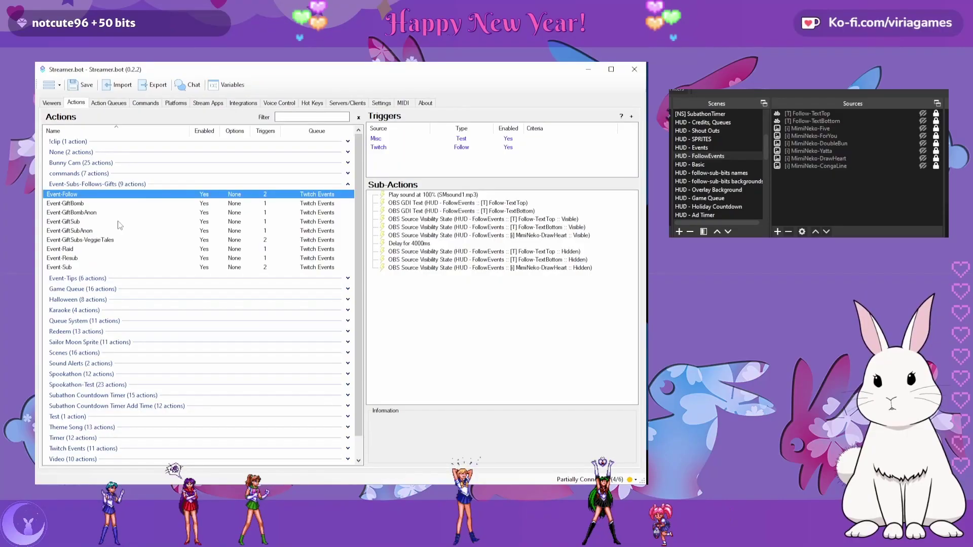
# Create an action named Sample-Follow in the Event-Subs-Follows-Gifts group and assign it to the Twitch Events queue
pyautogui.rightClick(115, 225)
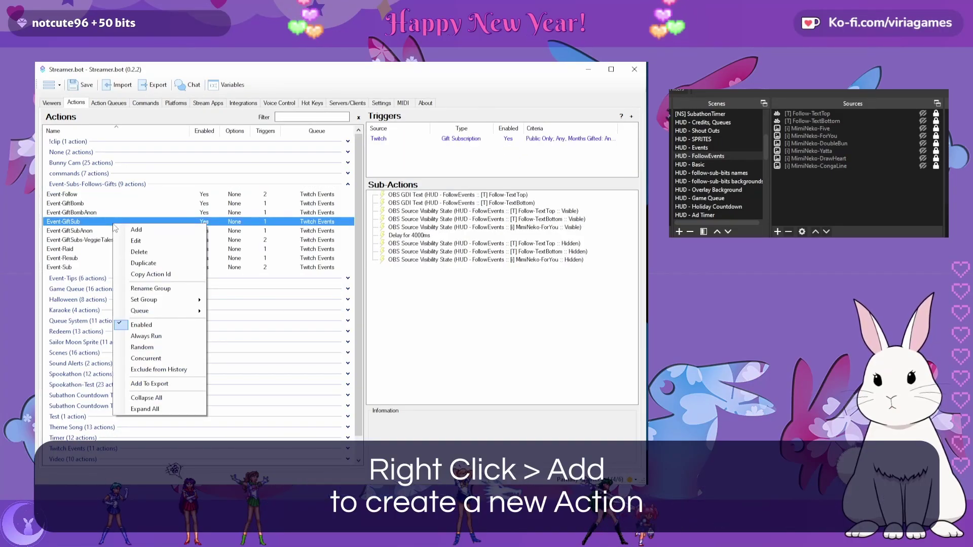
pyautogui.click(150, 230)
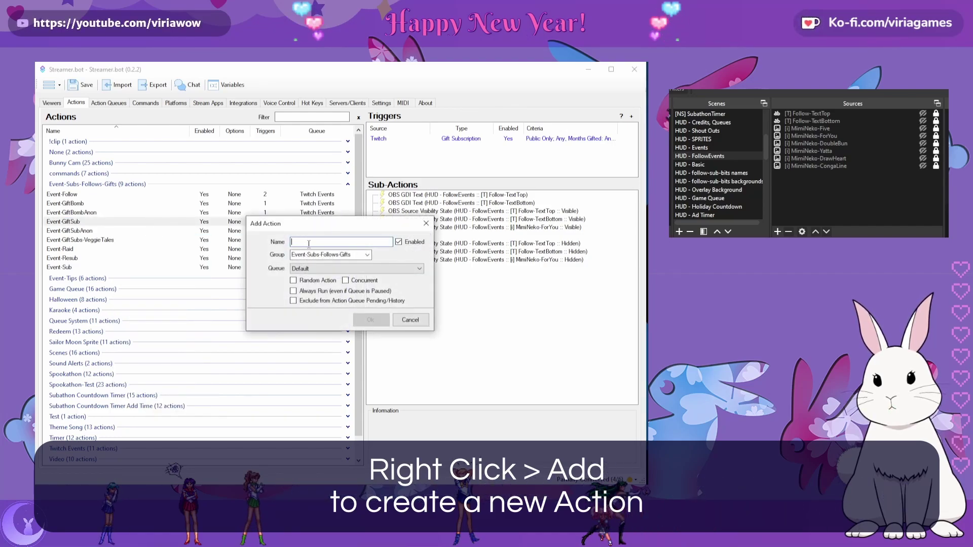
pyautogui.write('Sample')
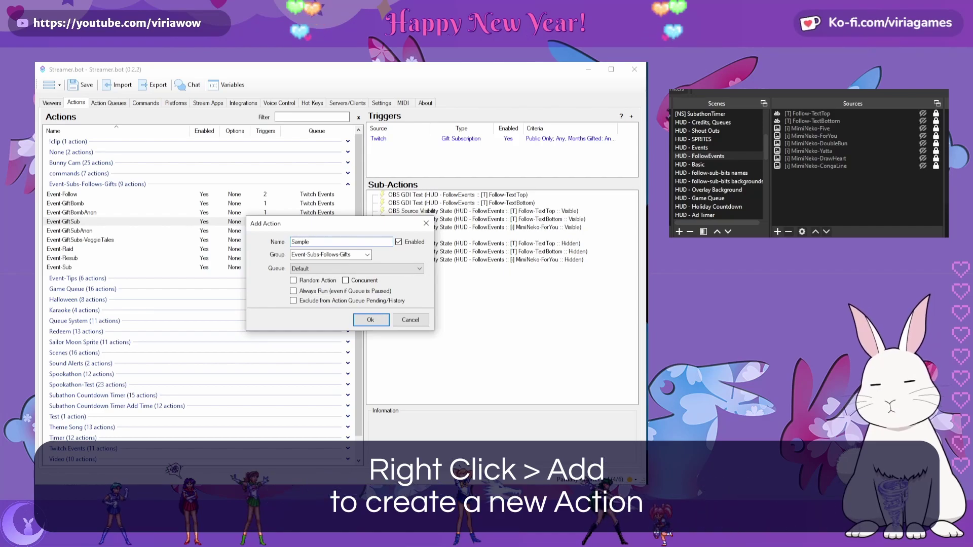
pyautogui.write('-Follow')
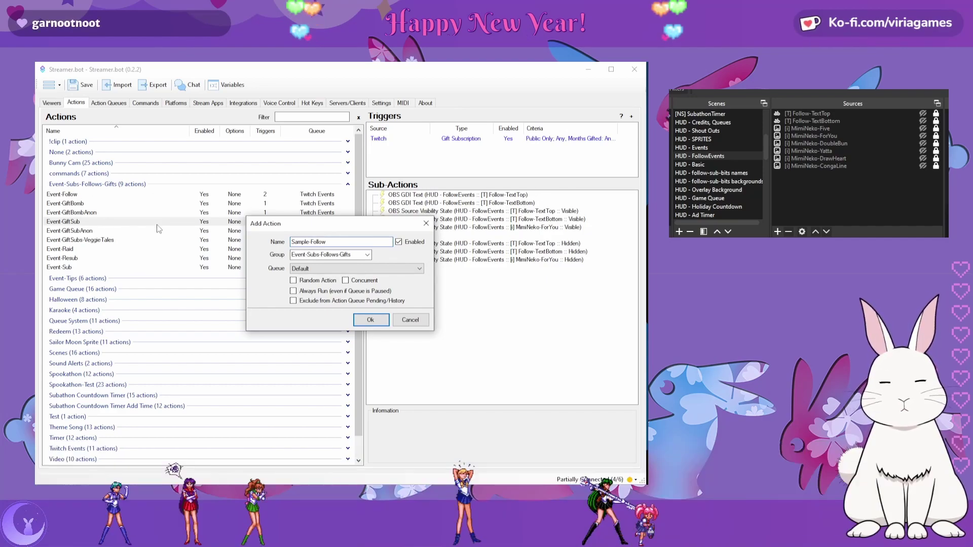
pyautogui.click(363, 271)
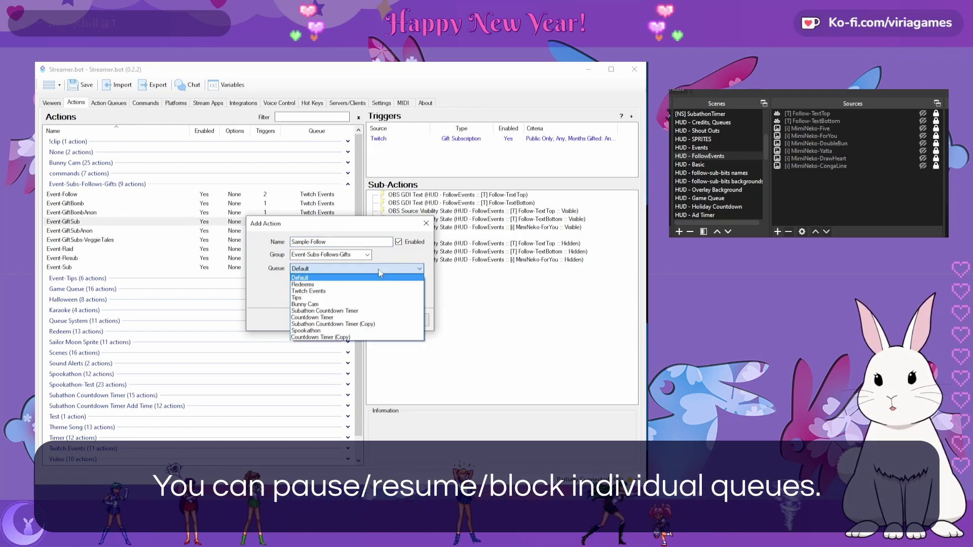
pyautogui.click(319, 292)
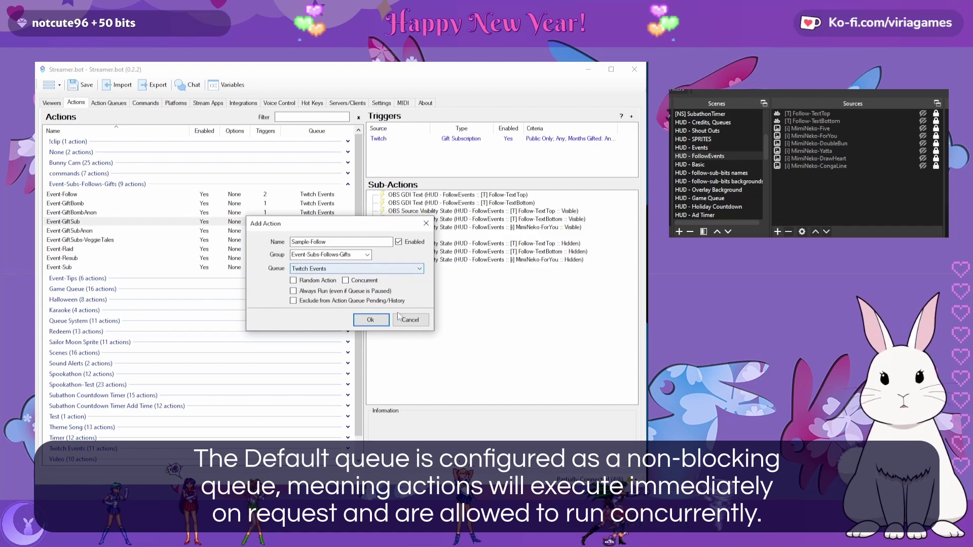
pyautogui.click(377, 326)
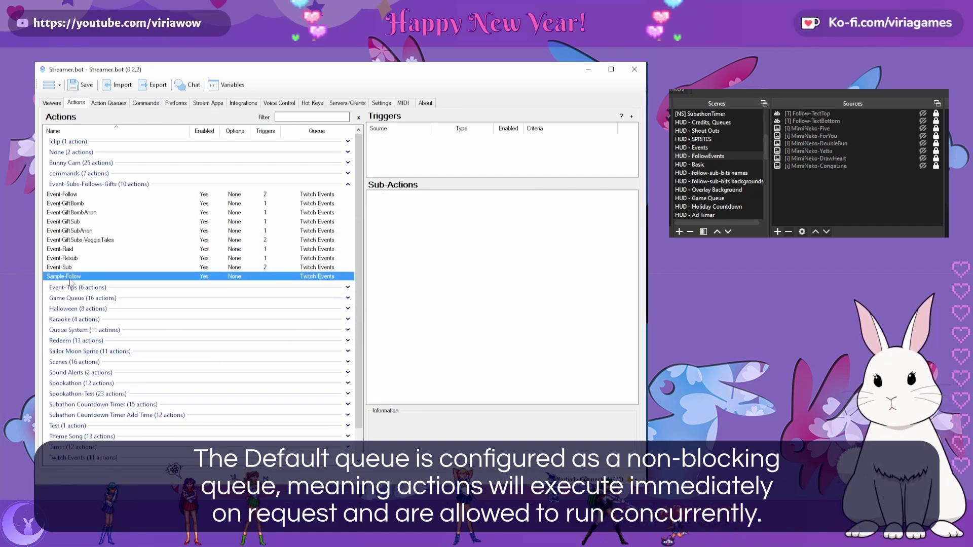
# Add a Play Sound sub-action to Sample-Follow using the SMsound1 file from the Sailor Moon Sounds folder
pyautogui.click(427, 255)
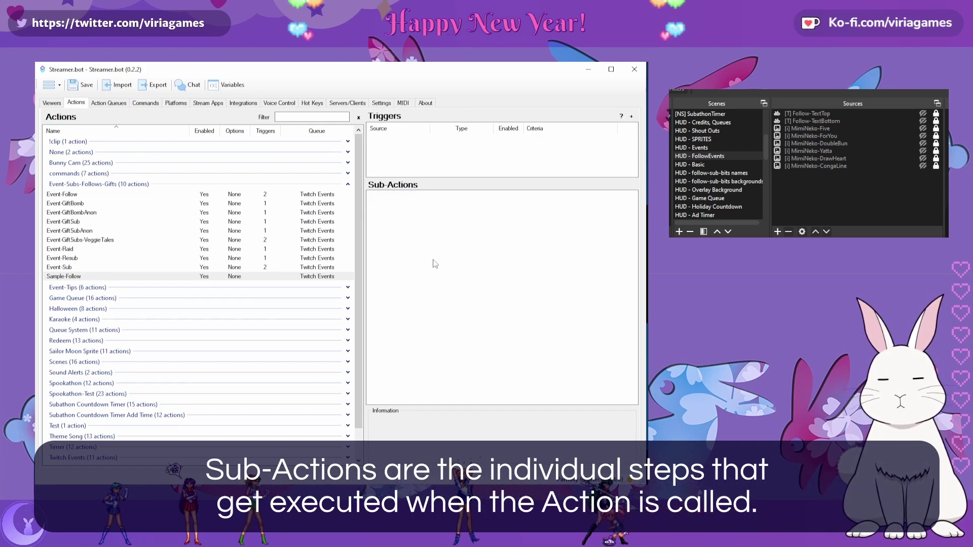
pyautogui.rightClick(412, 213)
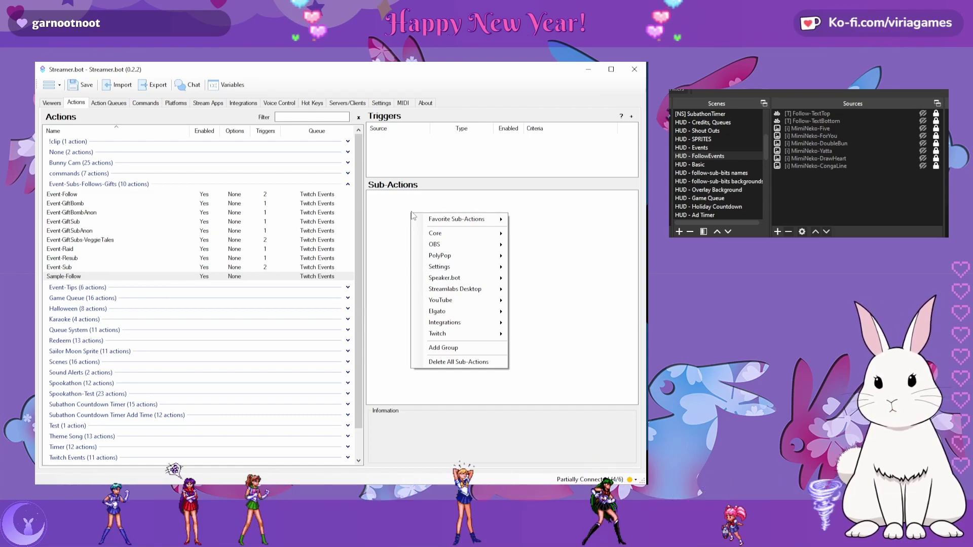
pyautogui.moveTo(455, 223)
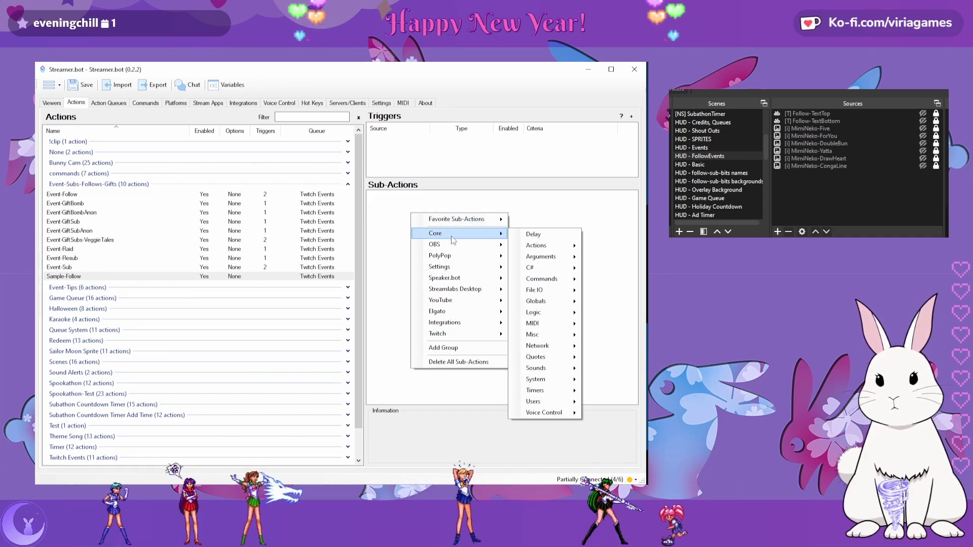
pyautogui.moveTo(545, 369)
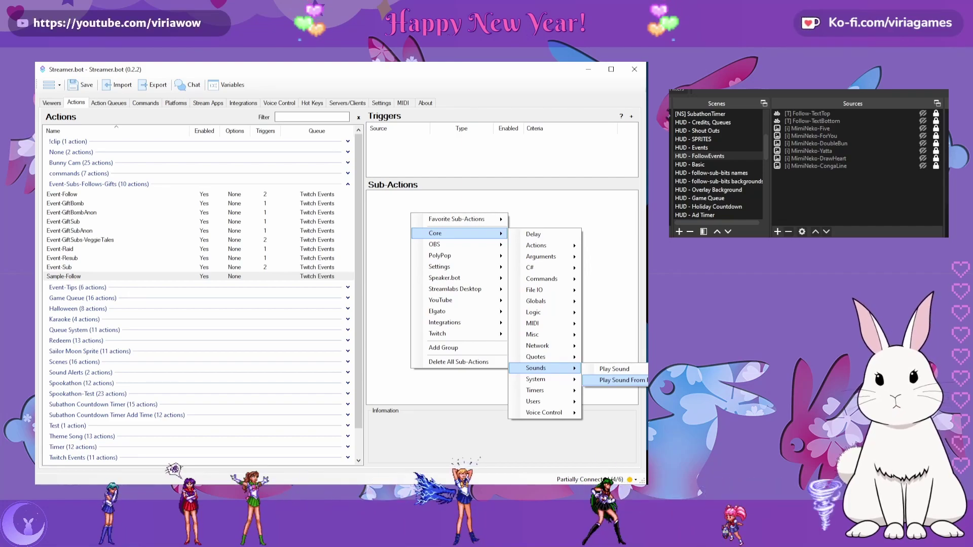
pyautogui.click(627, 371)
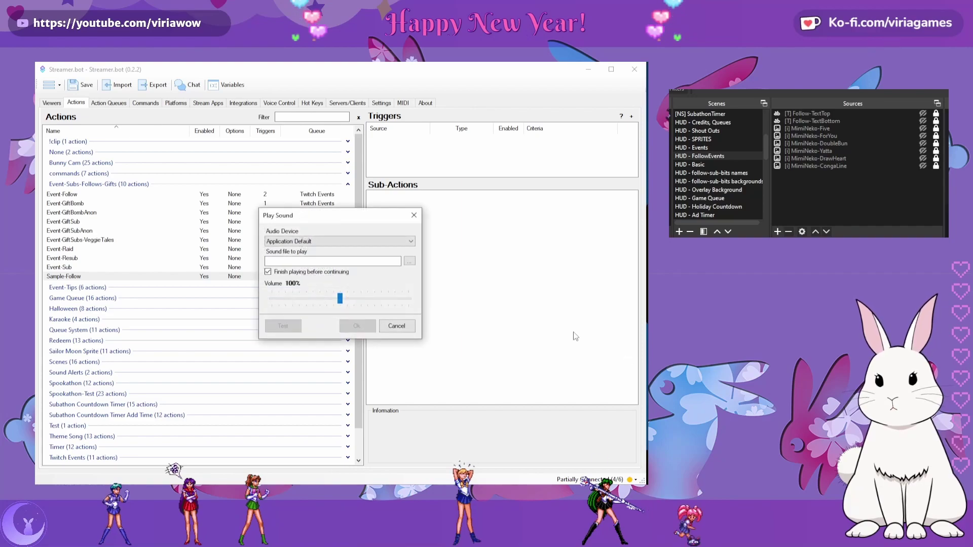
pyautogui.click(410, 260)
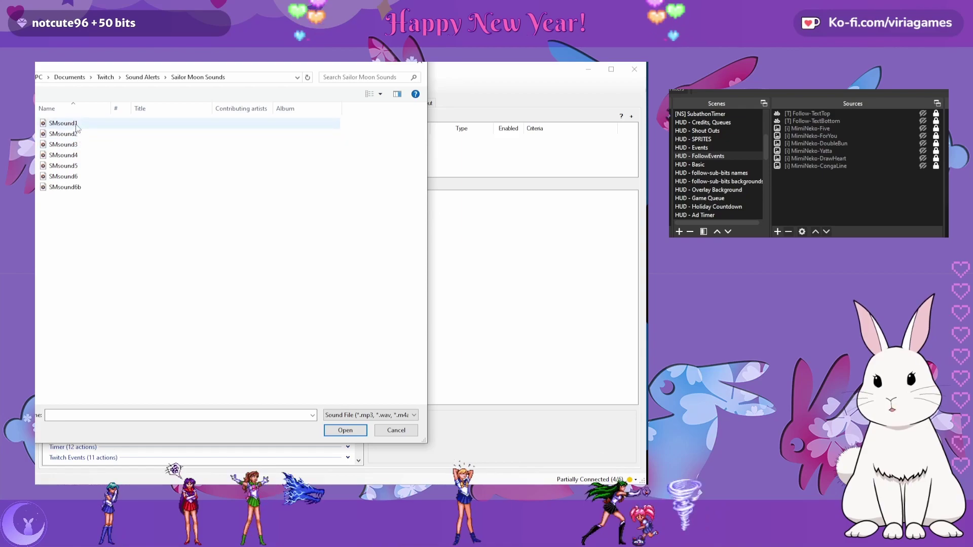
pyautogui.click(165, 124)
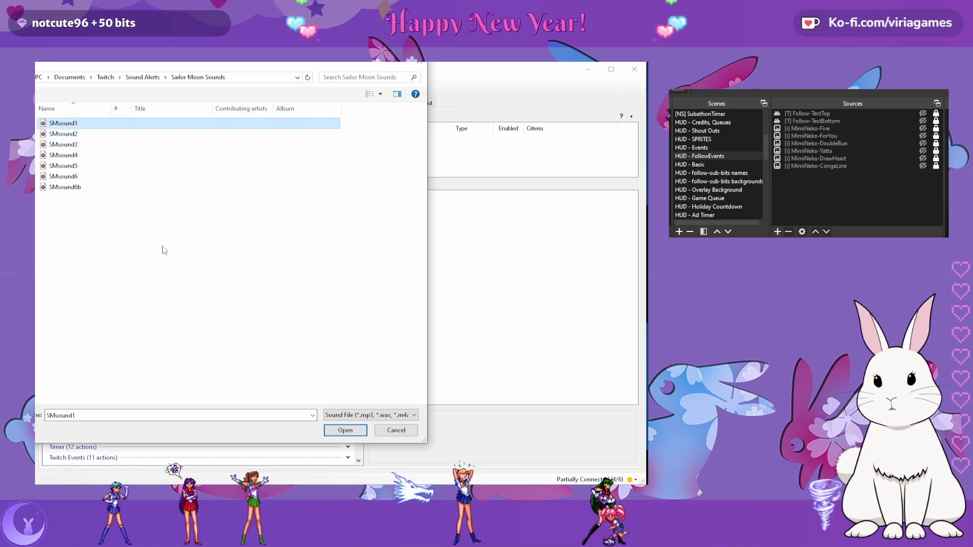
pyautogui.click(357, 433)
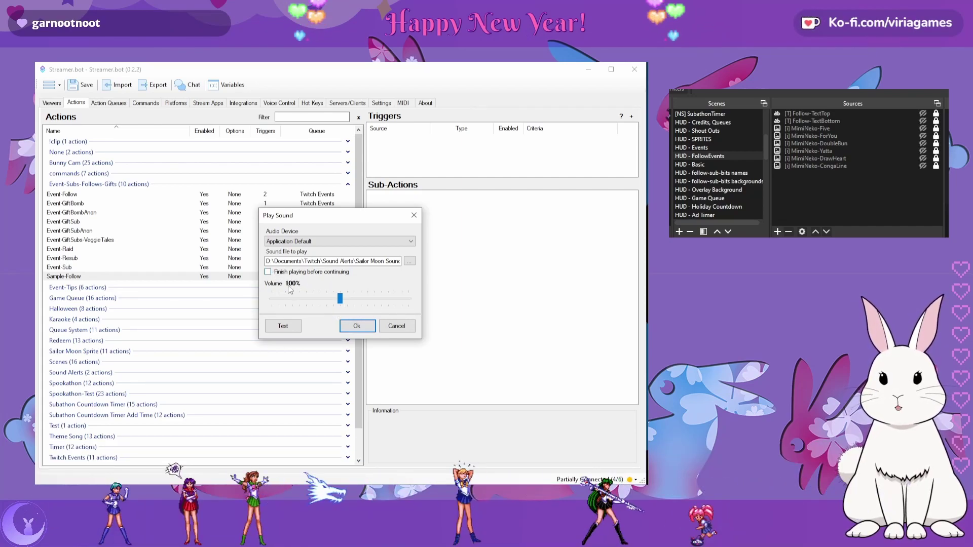
# Test the sound at 100% volume with finishing playback before continuing disabled, and save the sub-action
pyautogui.moveTo(340, 299)
pyautogui.mouseDown()
pyautogui.moveTo(414, 302)
pyautogui.moveTo(291, 302)
pyautogui.moveTo(341, 305)
pyautogui.mouseUp()
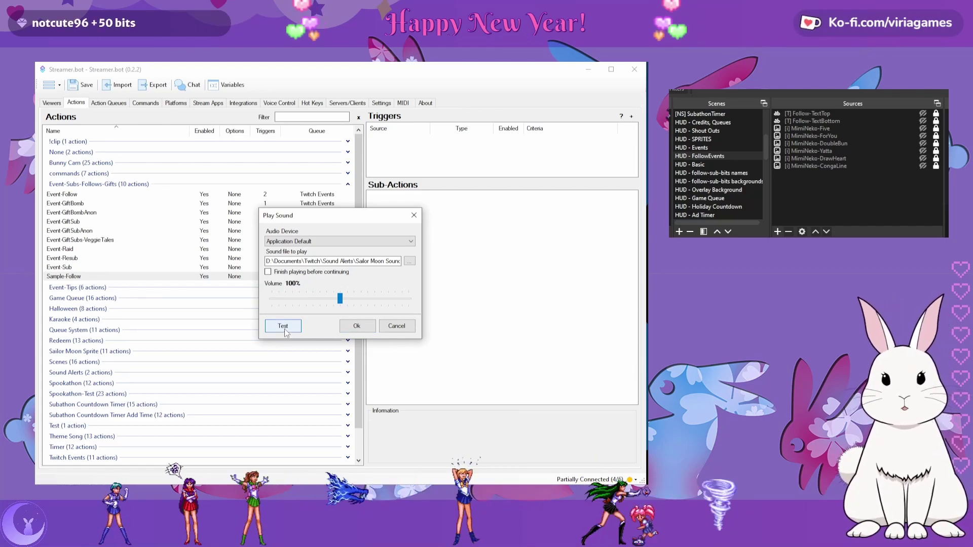
pyautogui.click(285, 328)
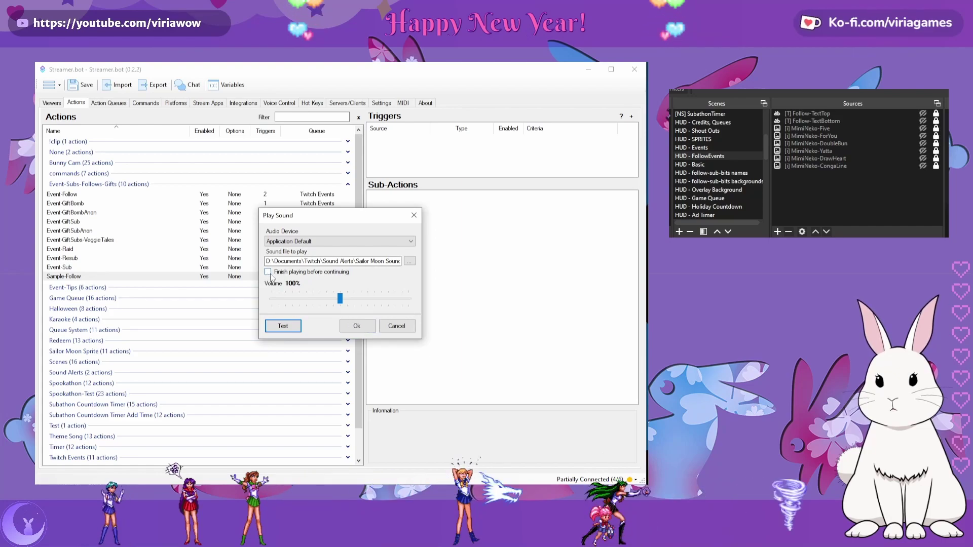
pyautogui.click(357, 326)
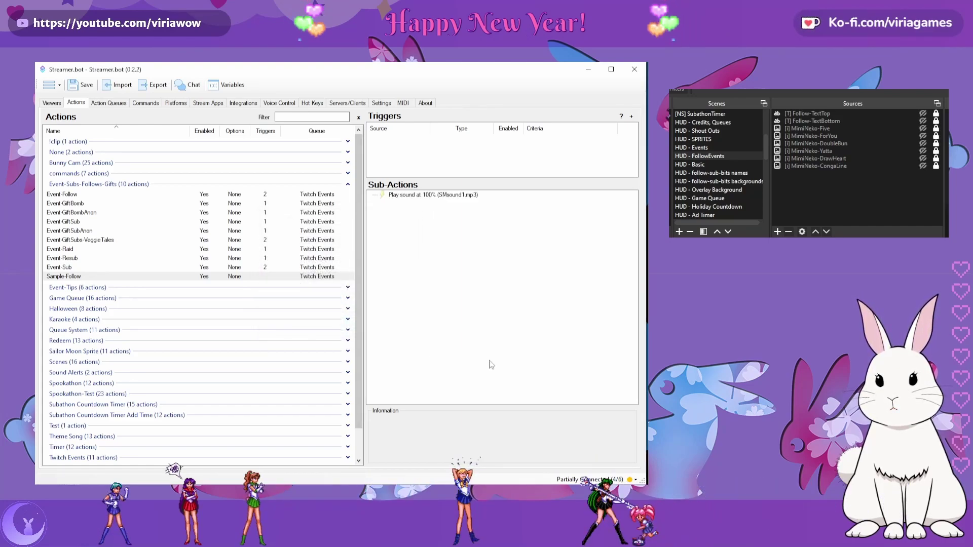
# Review the Play Sound sub-action's details, available options and settings without changing anything
pyautogui.click(405, 195)
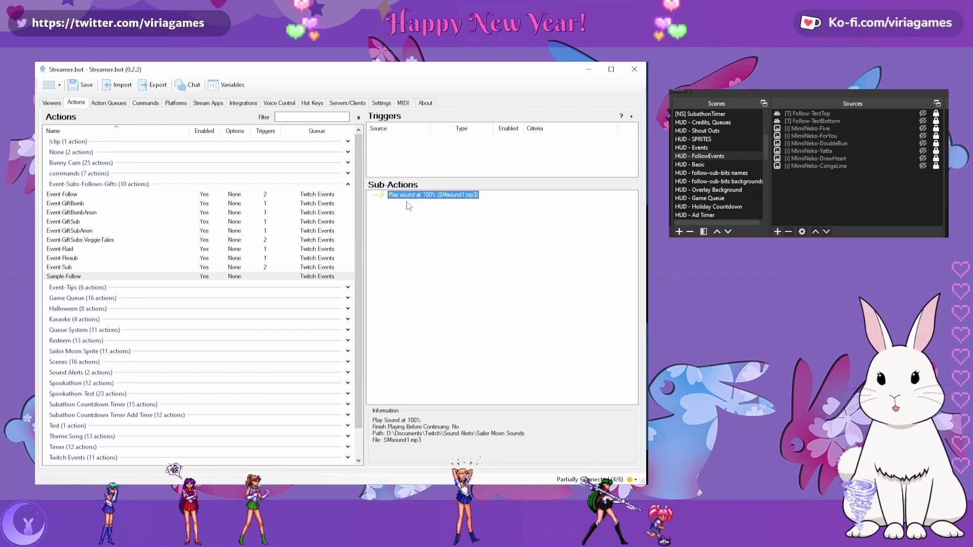
pyautogui.rightClick(404, 195)
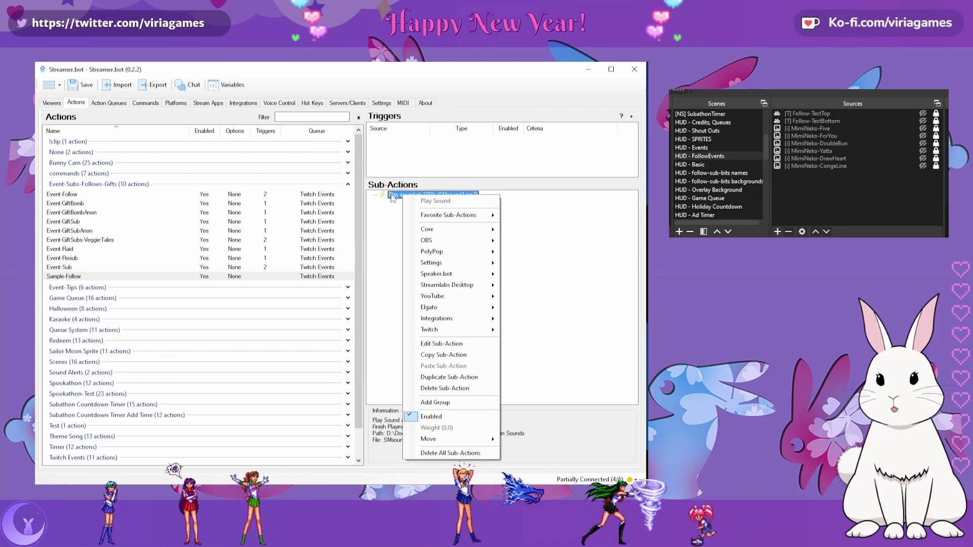
pyautogui.click(407, 199)
pyautogui.doubleClick(407, 195)
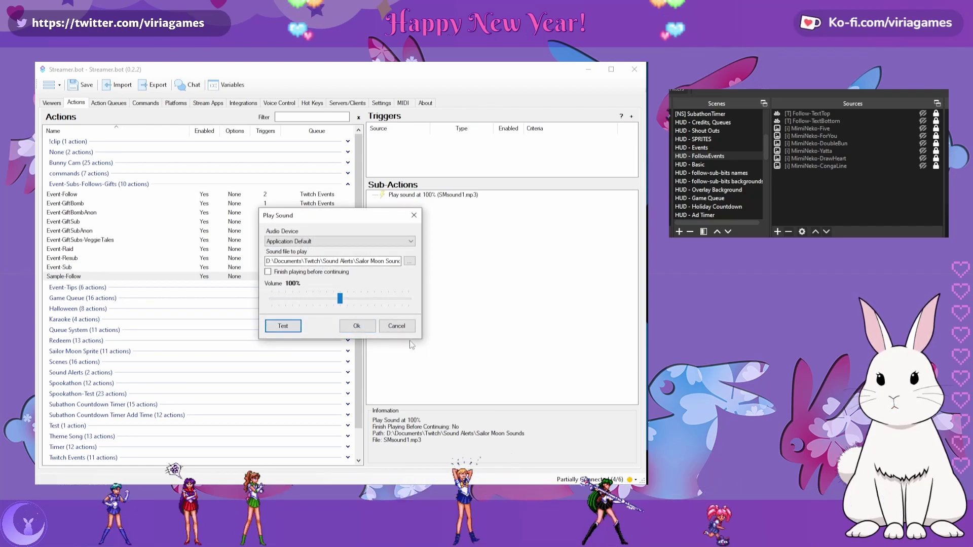
pyautogui.click(397, 326)
pyautogui.click(475, 330)
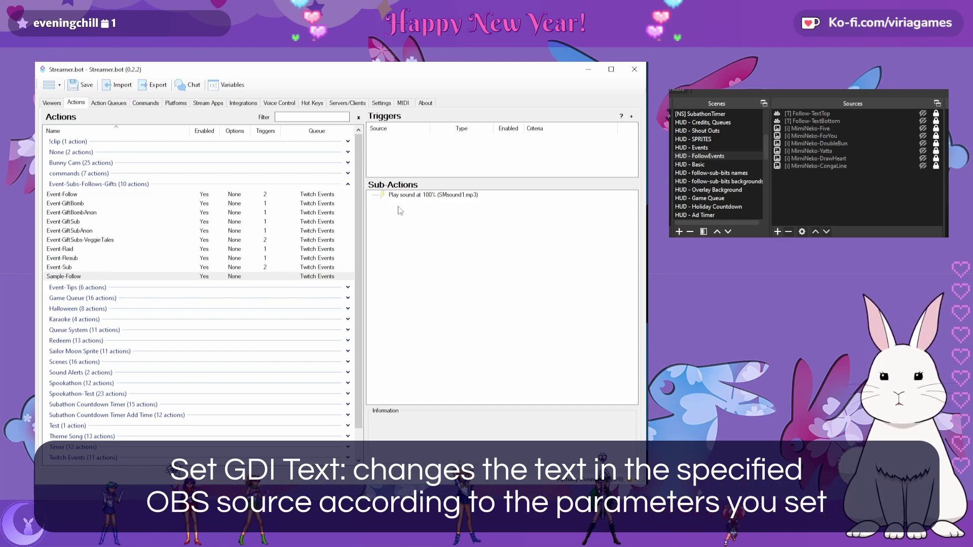
# Add an OBS Set GDI Text sub-action targeting the scene HUD - FollowEvents and the source [T] Follow-TextTop
pyautogui.rightClick(418, 215)
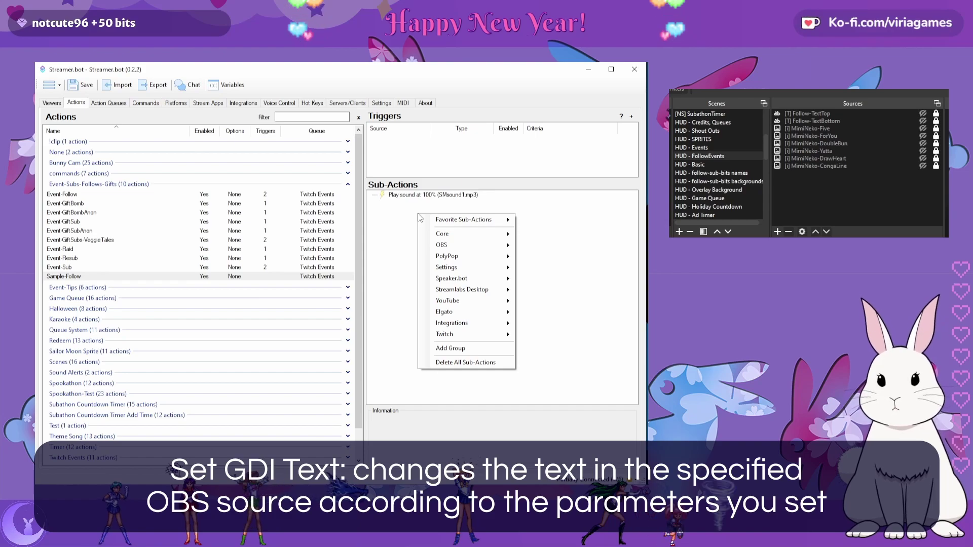
pyautogui.rightClick(393, 219)
pyautogui.moveTo(444, 254)
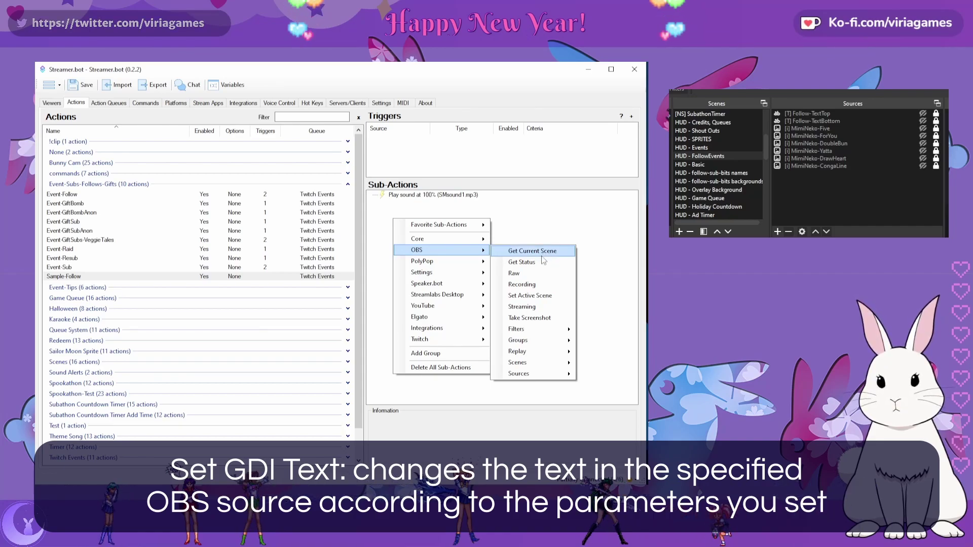
pyautogui.moveTo(532, 375)
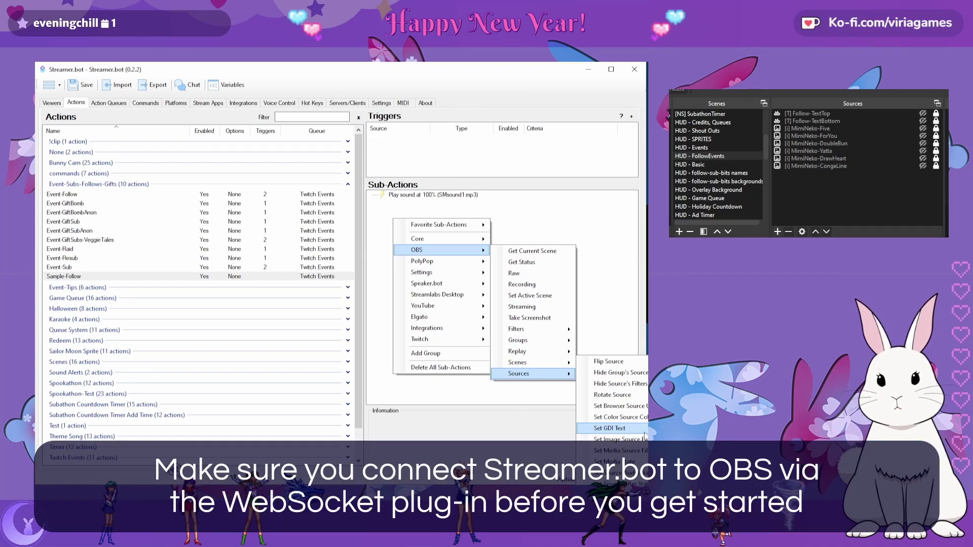
pyautogui.click(645, 432)
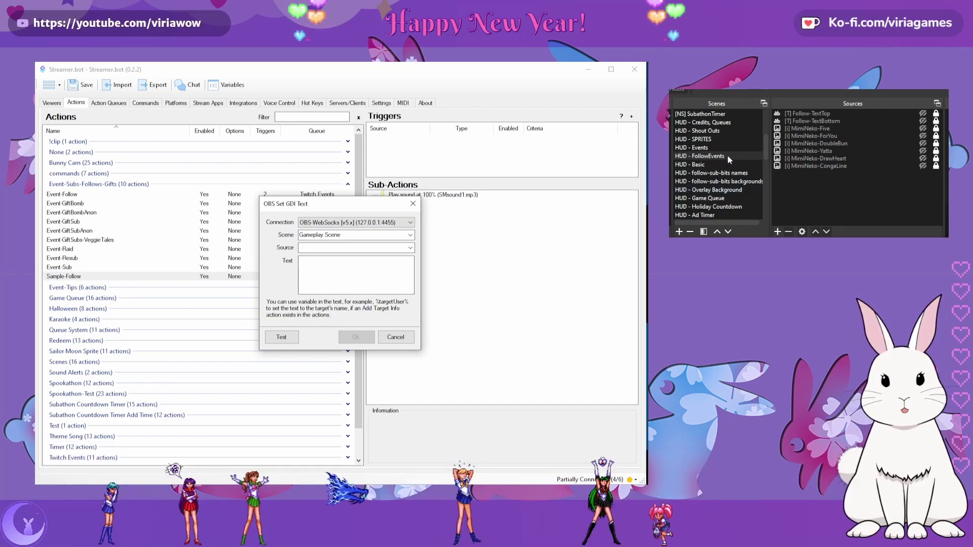
pyautogui.click(354, 235)
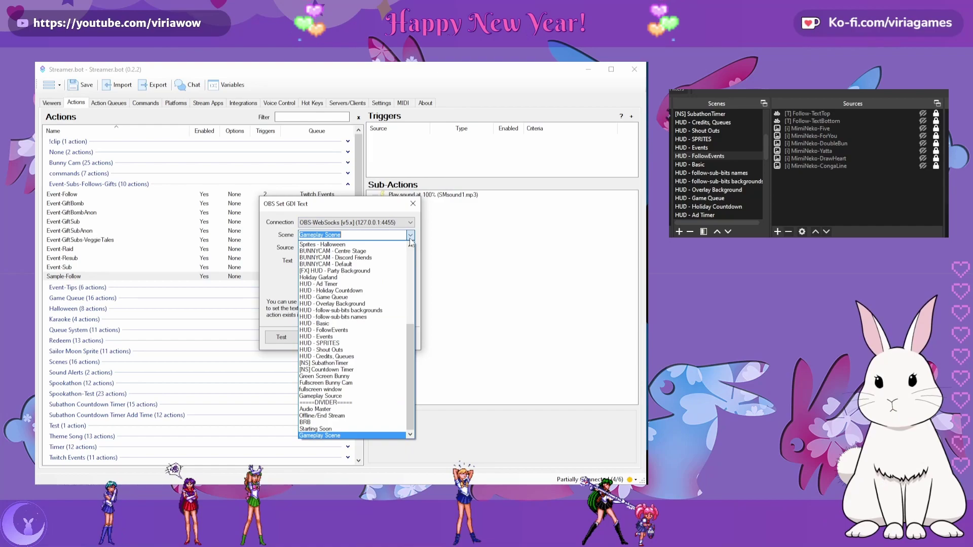
pyautogui.click(349, 330)
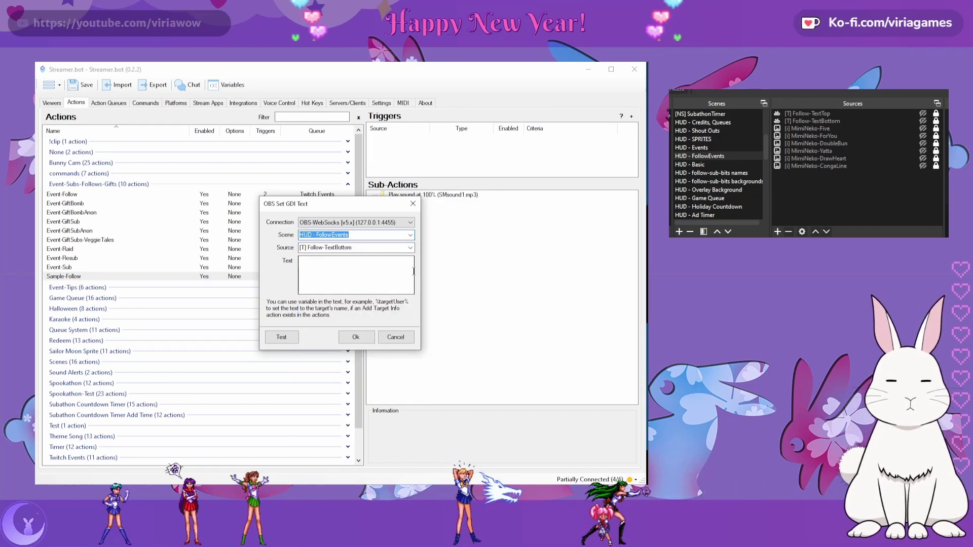
pyautogui.click(365, 248)
pyautogui.click(368, 264)
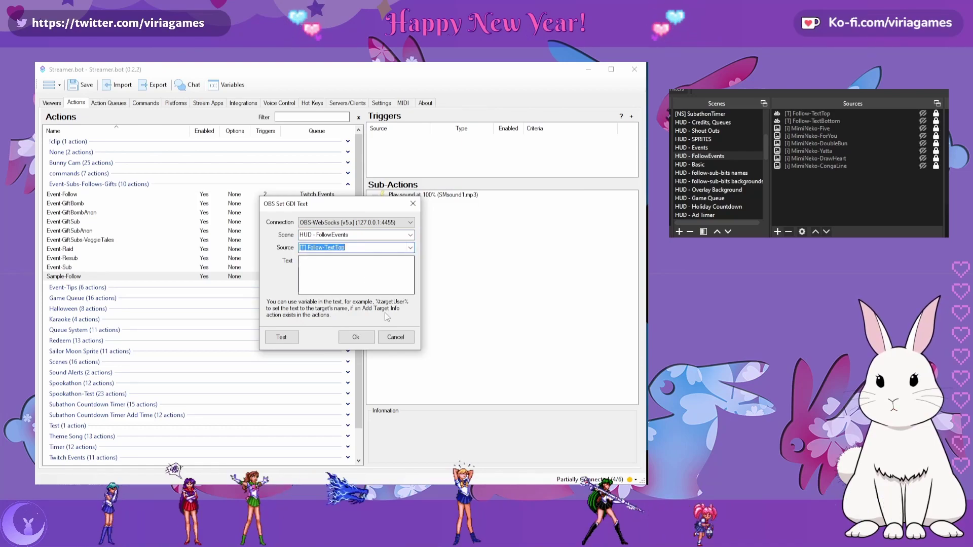
pyautogui.click(410, 248)
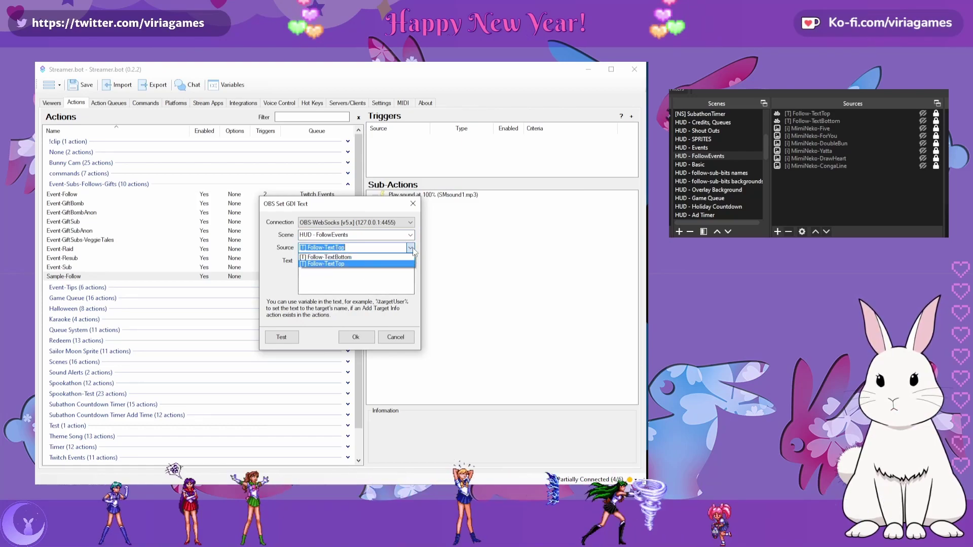
pyautogui.click(357, 264)
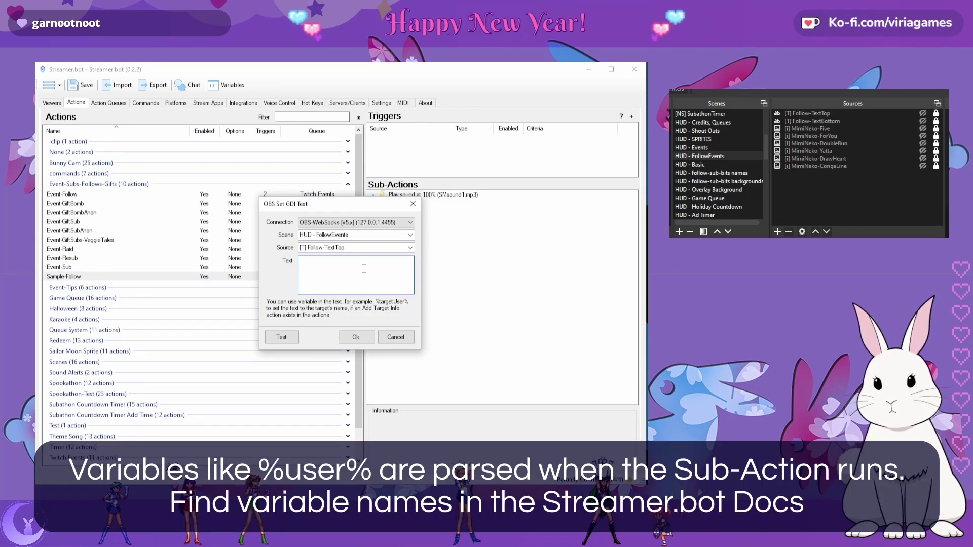
# Enter "Hello %user%! Thank you for following!" as the GDI text message
pyautogui.write('H')
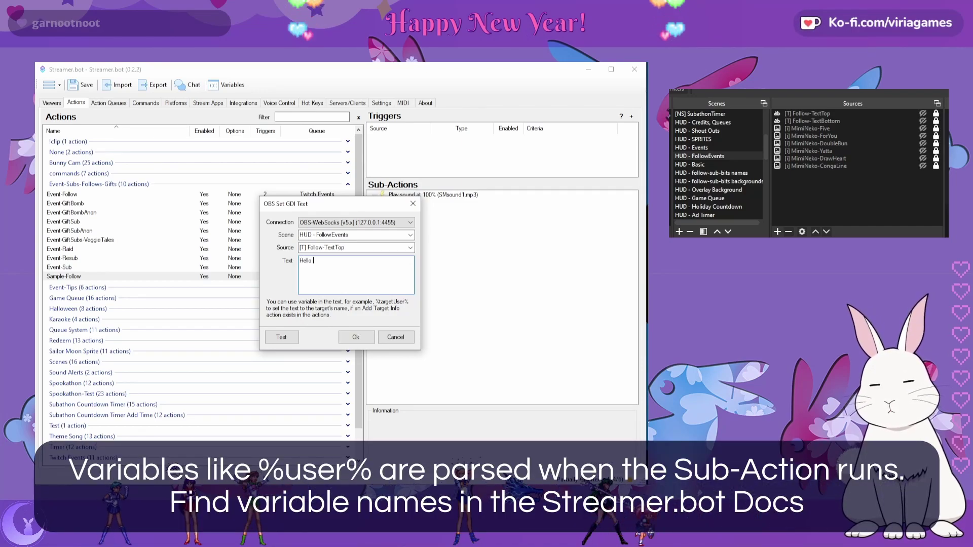
pyautogui.write('ello %%')
pyautogui.press('Left')
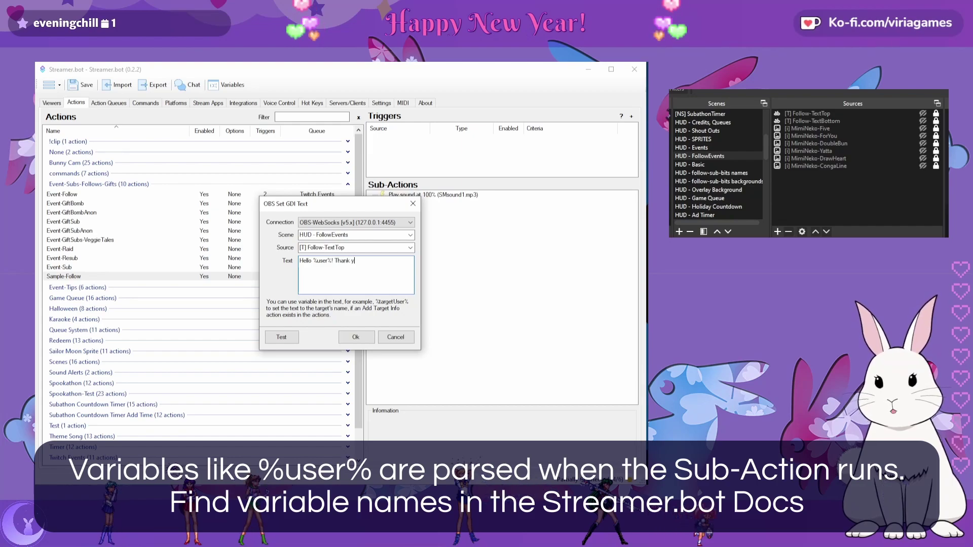
pyautogui.write('owing!')
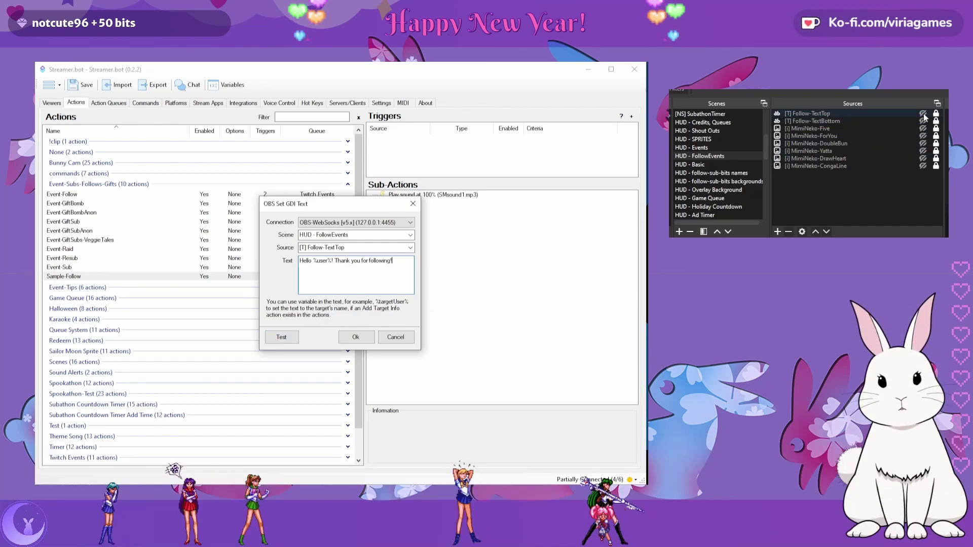
# Show the [T] Follow-TextTop source in OBS, then test the GDI text message and save the sub-action
pyautogui.click(923, 114)
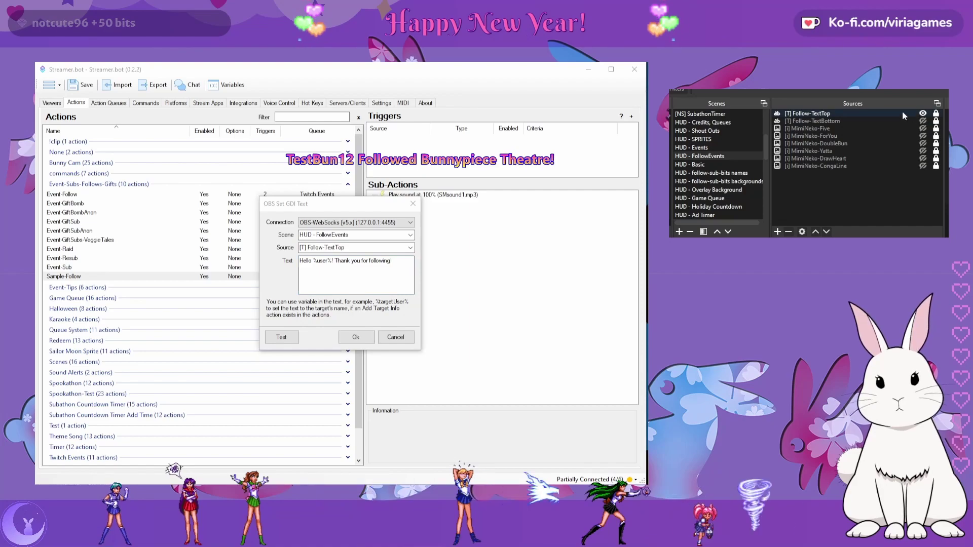
pyautogui.click(284, 339)
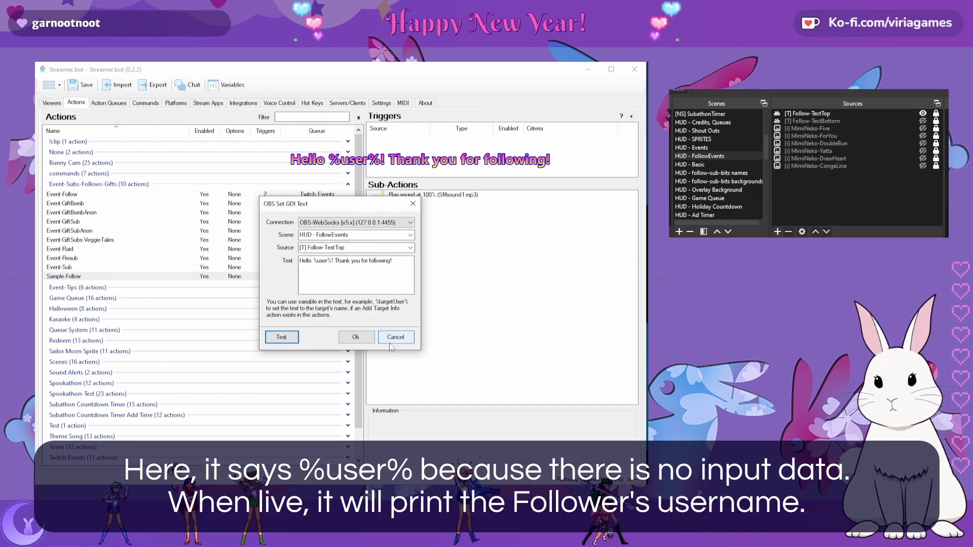
pyautogui.click(355, 337)
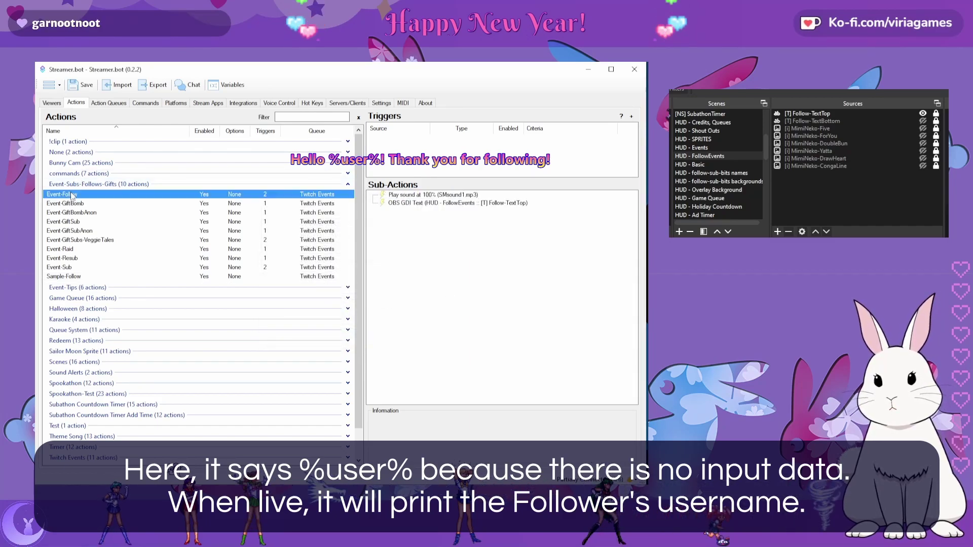
# Review the %user% variable in the saved GDI text message, and hide the [T] Follow-TextTop source in OBS
pyautogui.doubleClick(456, 202)
pyautogui.doubleClick(325, 261)
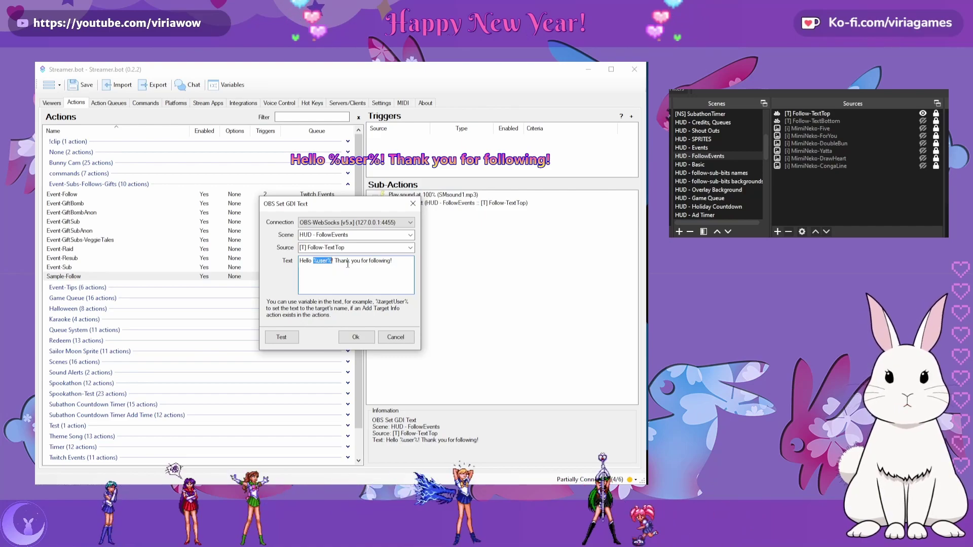
pyautogui.click(356, 337)
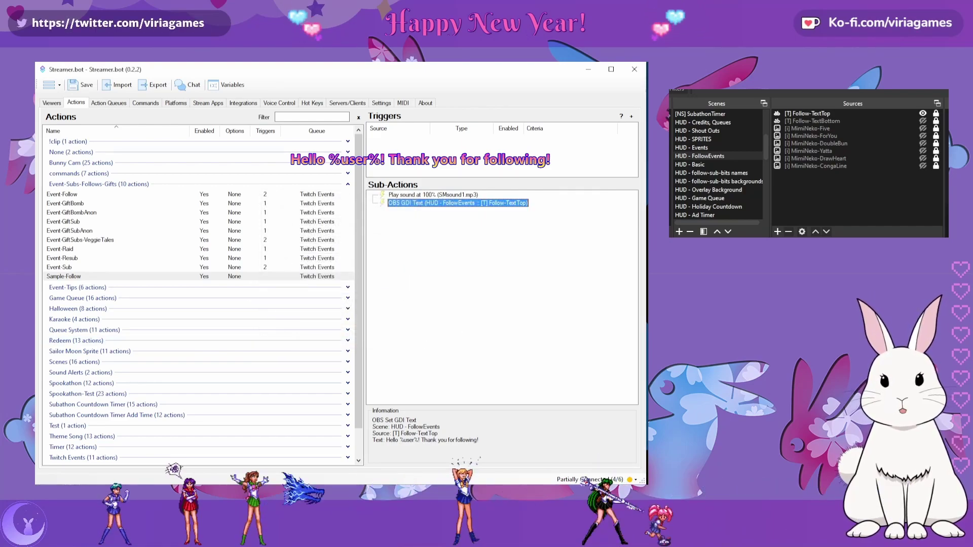
pyautogui.click(922, 113)
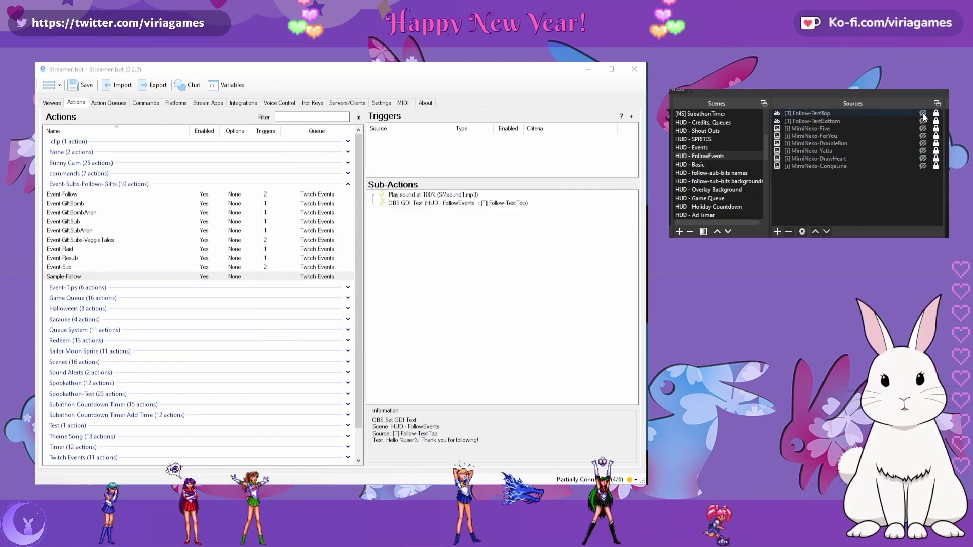
# Duplicate the OBS GDI Text sub-action that targets [T] Follow-TextTop in the Sample-Follow action
pyautogui.click(449, 205)
pyautogui.rightClick(450, 207)
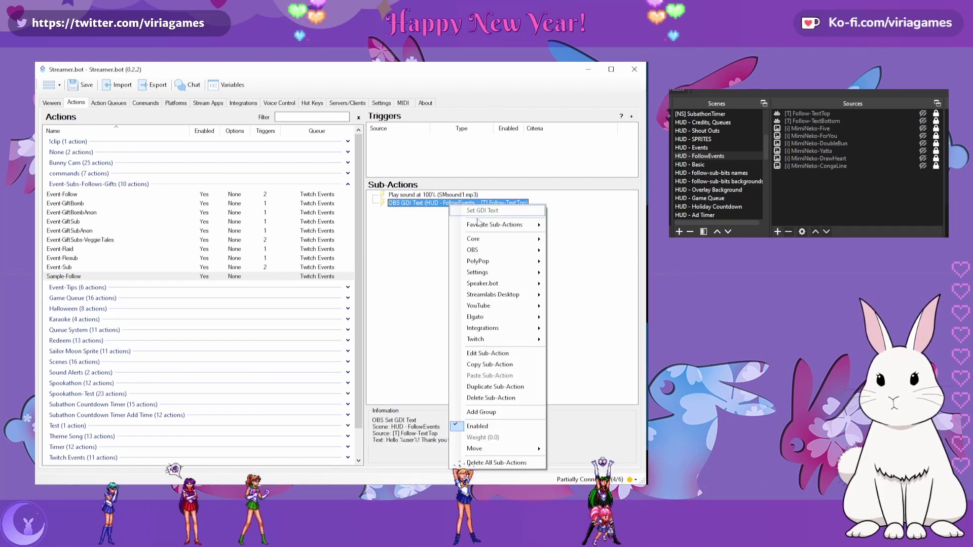
pyautogui.click(500, 387)
# Set the duplicated sub-action's source to [T] Follow-TextBottom and replace its text with "Welcome to Bunnypiece Theatre"
pyautogui.doubleClick(485, 211)
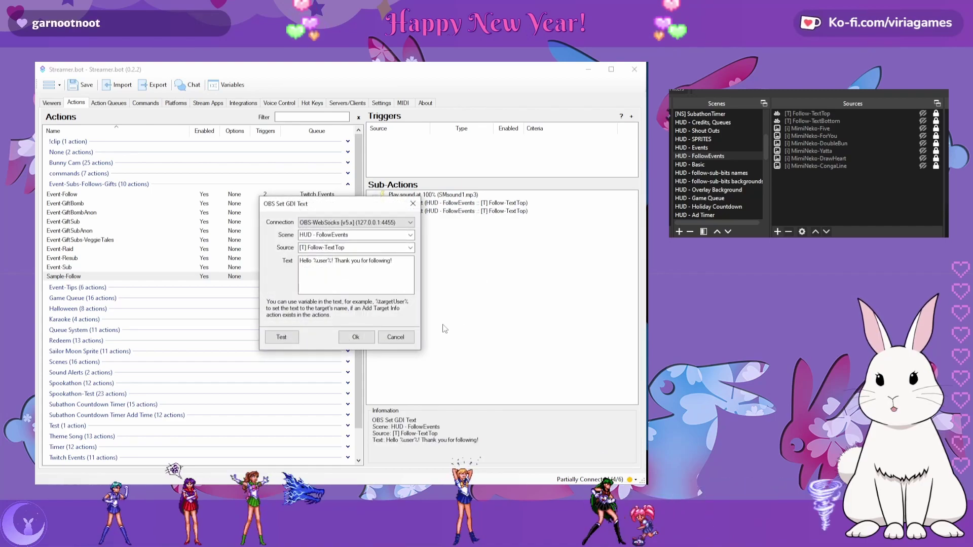
pyautogui.click(375, 248)
pyautogui.click(375, 257)
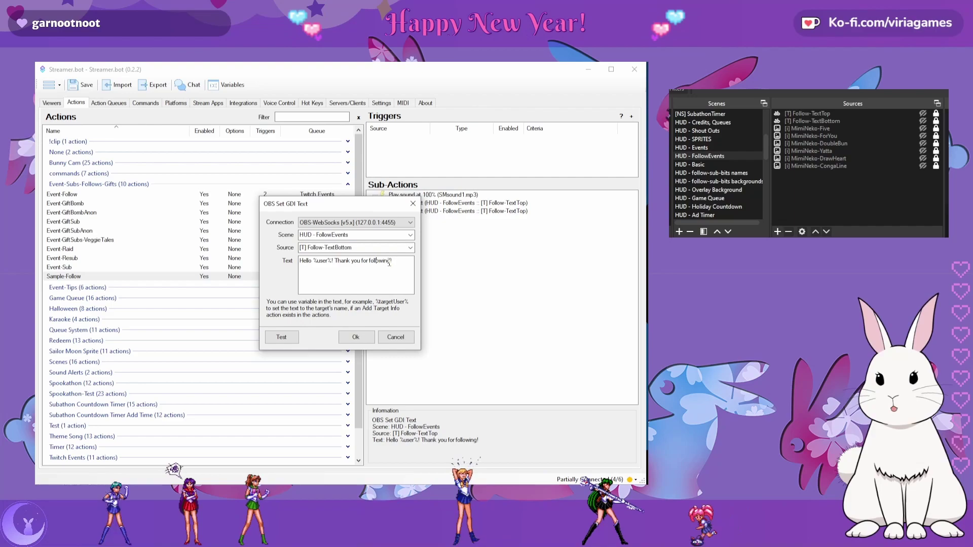
pyautogui.write('Welcome to Bunnypiece Theatre')
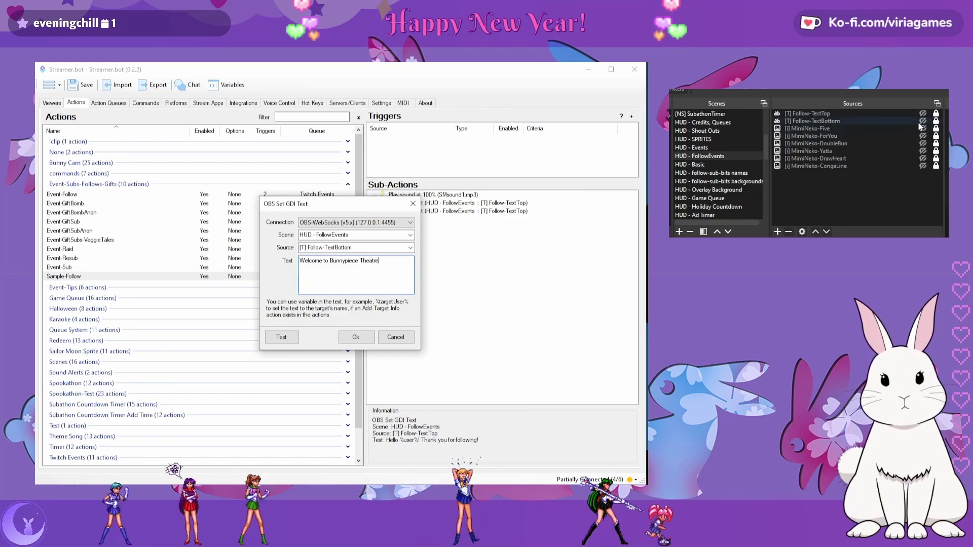
# Show the [T] Follow-TextBottom source in OBS and test the welcome text on it
pyautogui.click(923, 121)
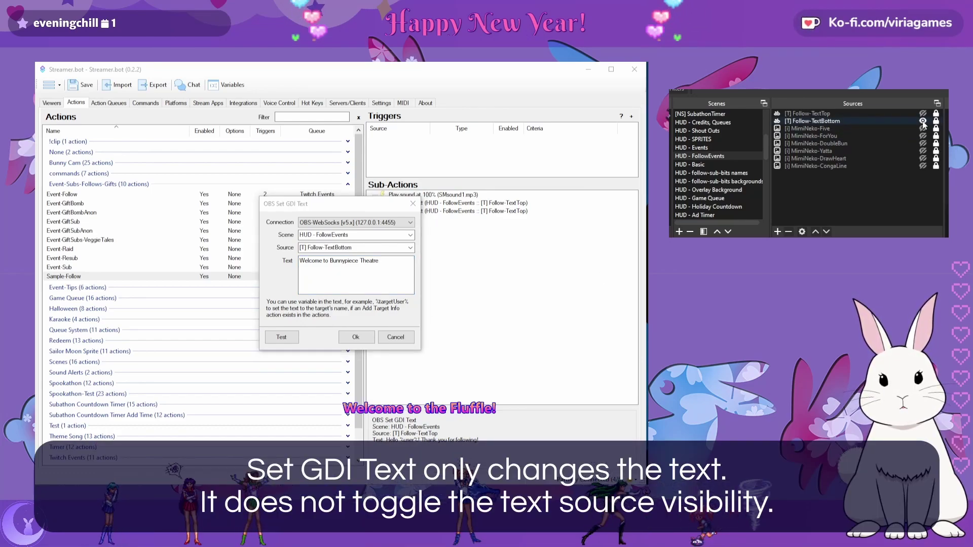
pyautogui.click(365, 273)
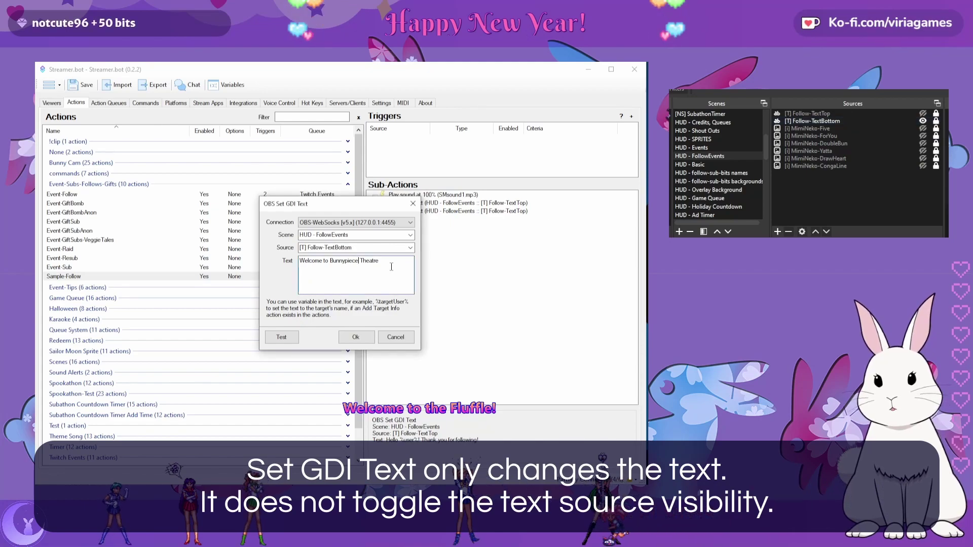
pyautogui.click(282, 337)
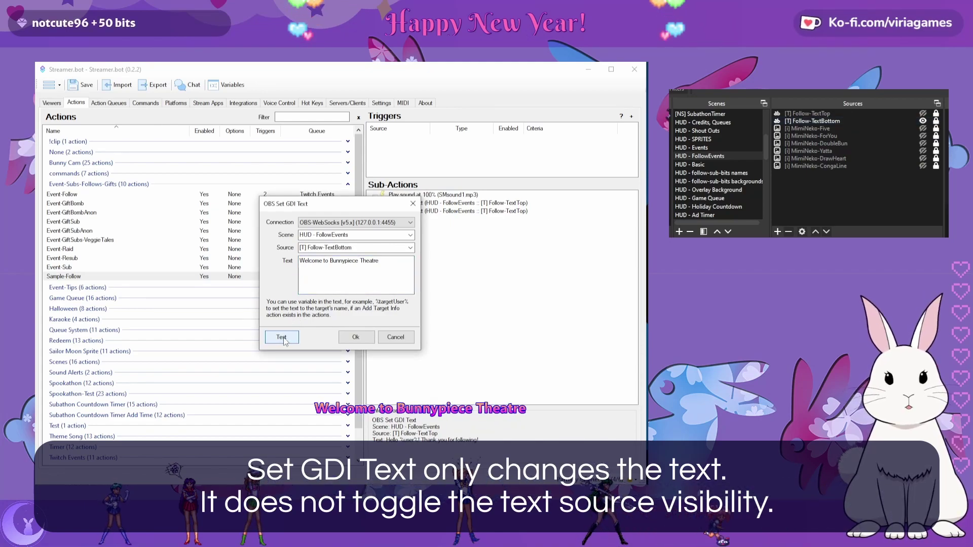